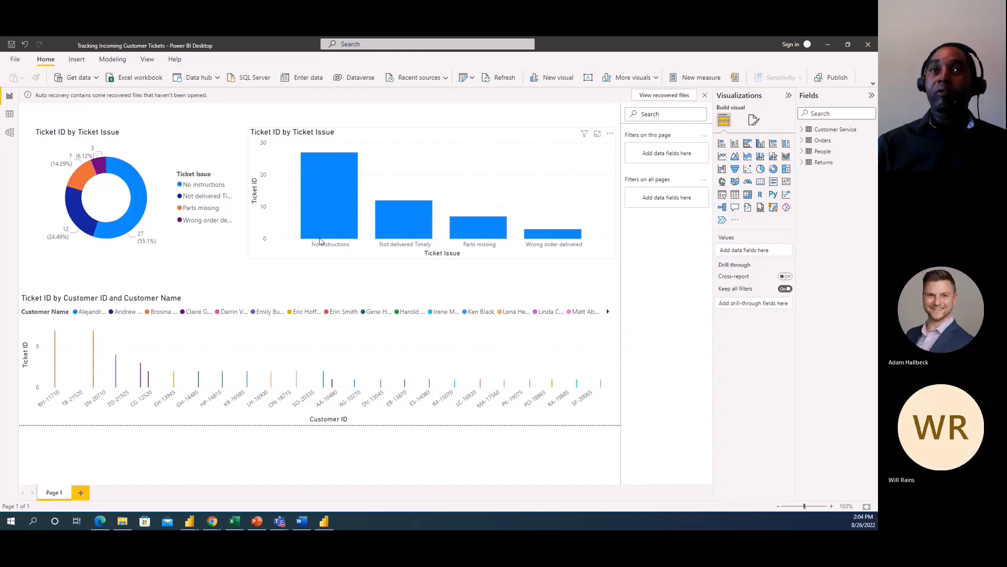
# - Examine the ticket issue charts in the Tracking Incoming Customer Tickets report and switch to the Customer Service Report
pyautogui.moveTo(329, 203)
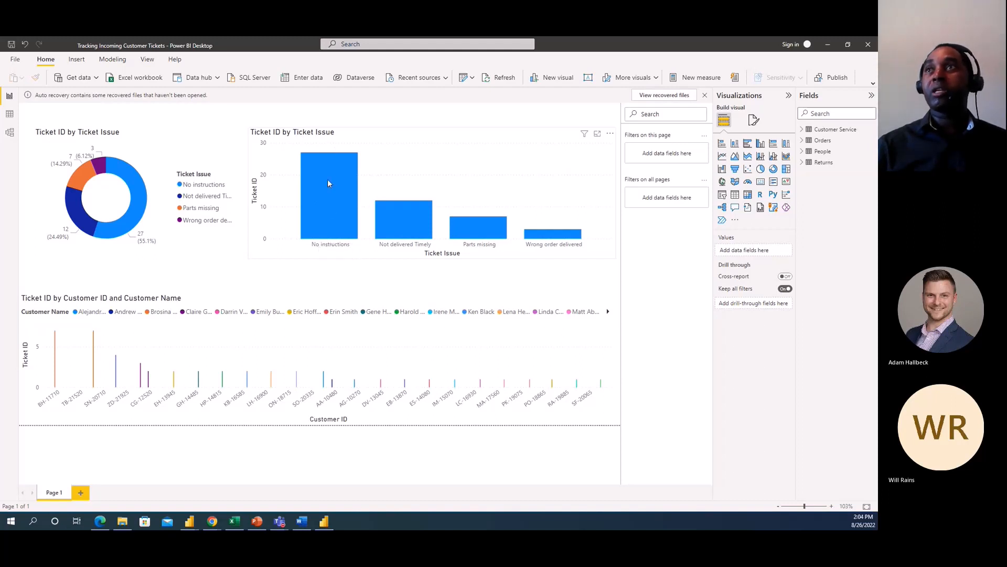
pyautogui.moveTo(340, 167)
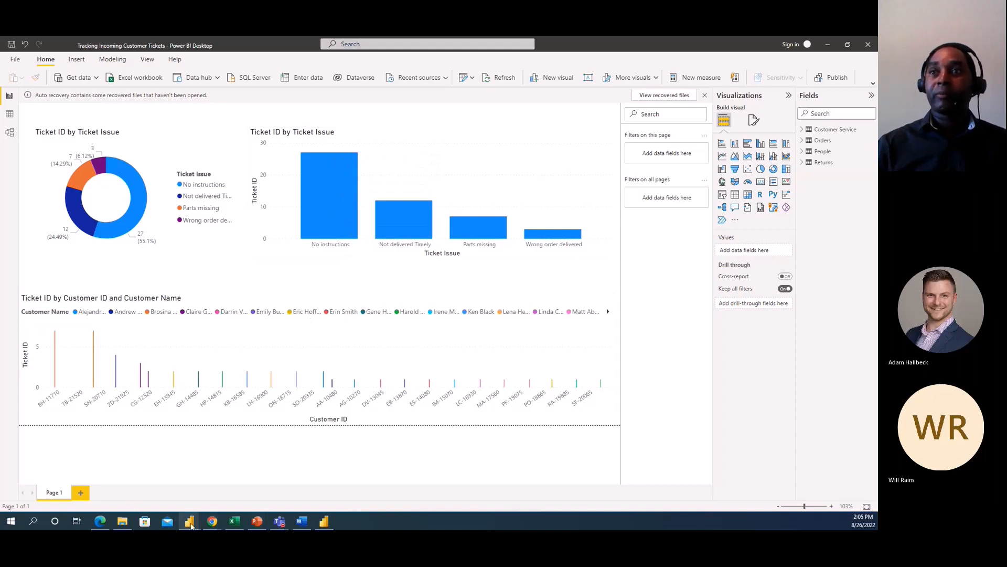
pyautogui.moveTo(191, 527)
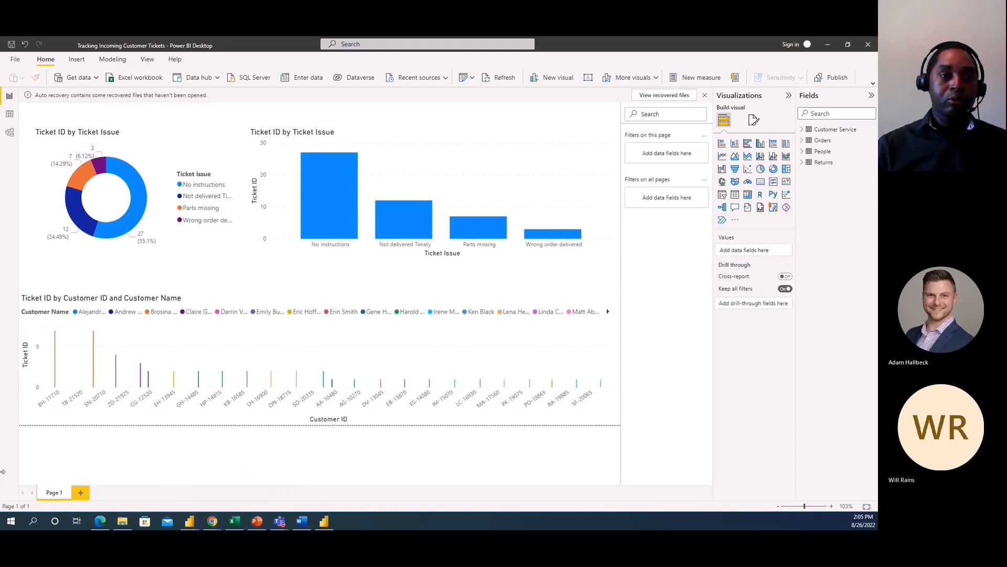
pyautogui.click(324, 519)
pyautogui.click(324, 519)
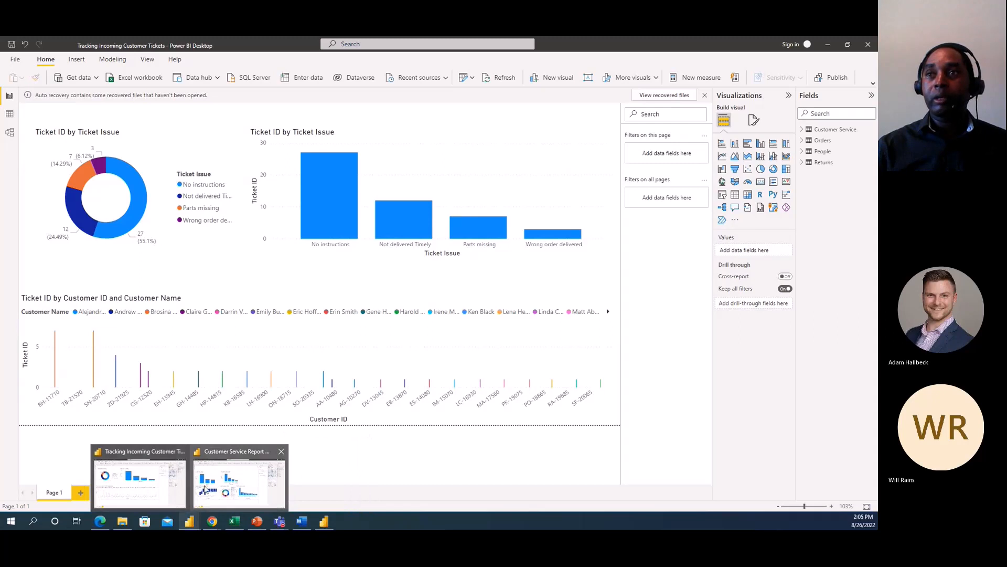
pyautogui.click(216, 488)
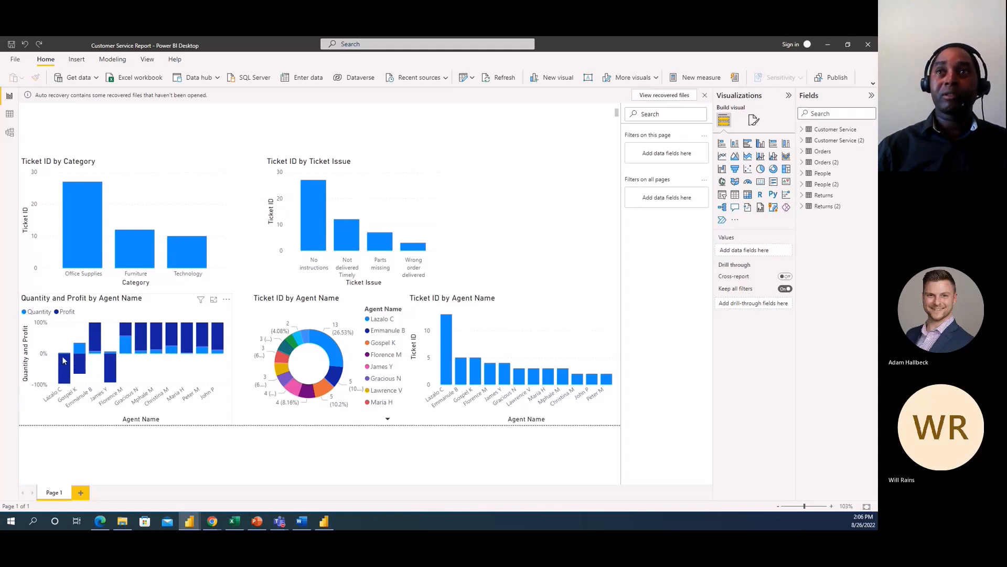
# - Highlight individual agents in the Ticket ID by Agent Name column chart, ending with the tallest bar, and clear the highlight
pyautogui.moveTo(63, 360)
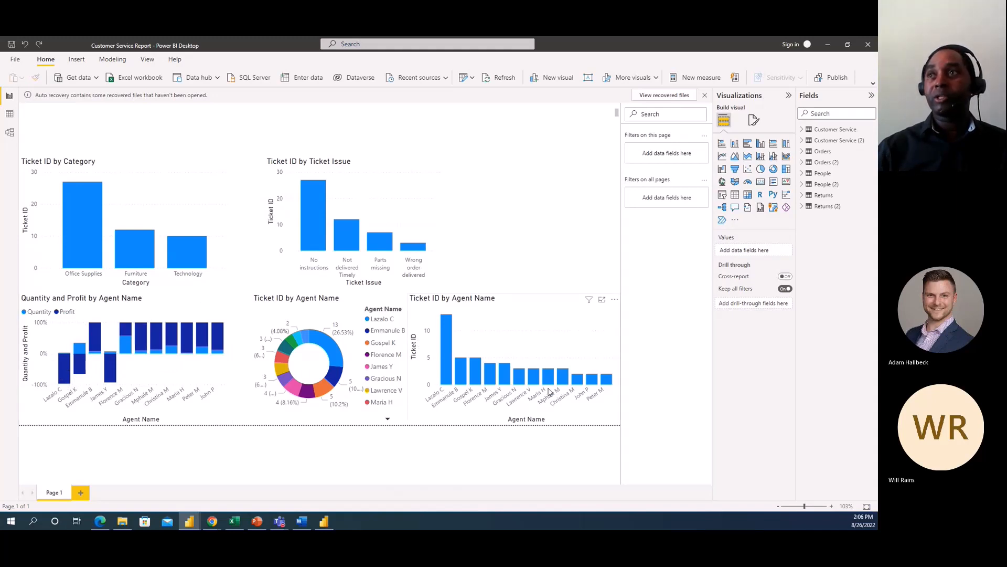
pyautogui.click(504, 378)
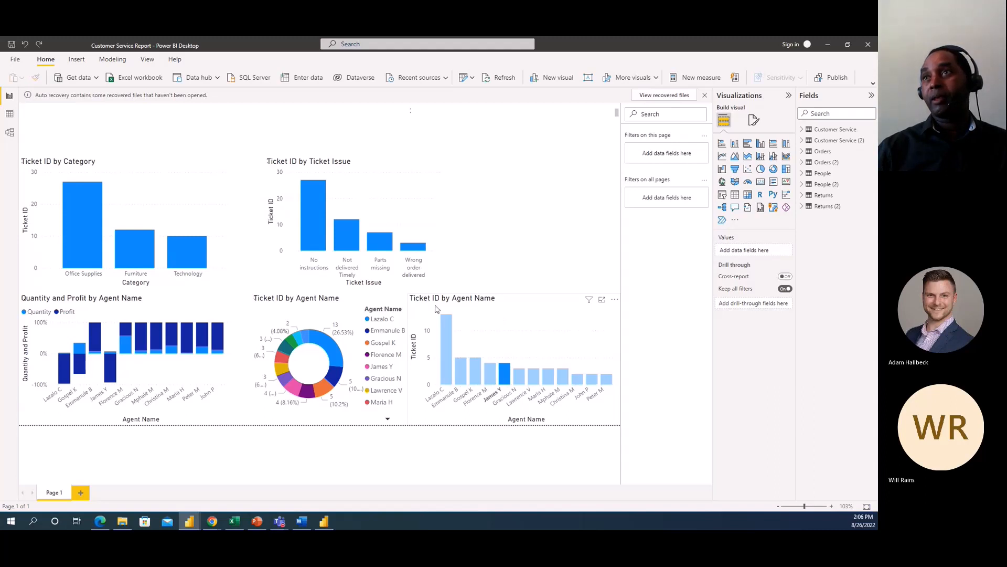
pyautogui.click(439, 394)
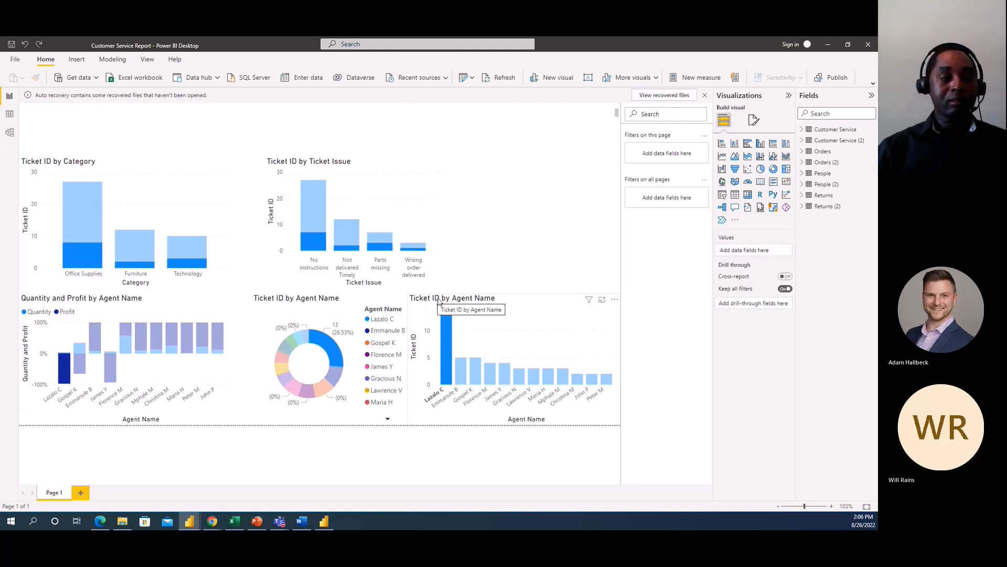
pyautogui.moveTo(448, 318)
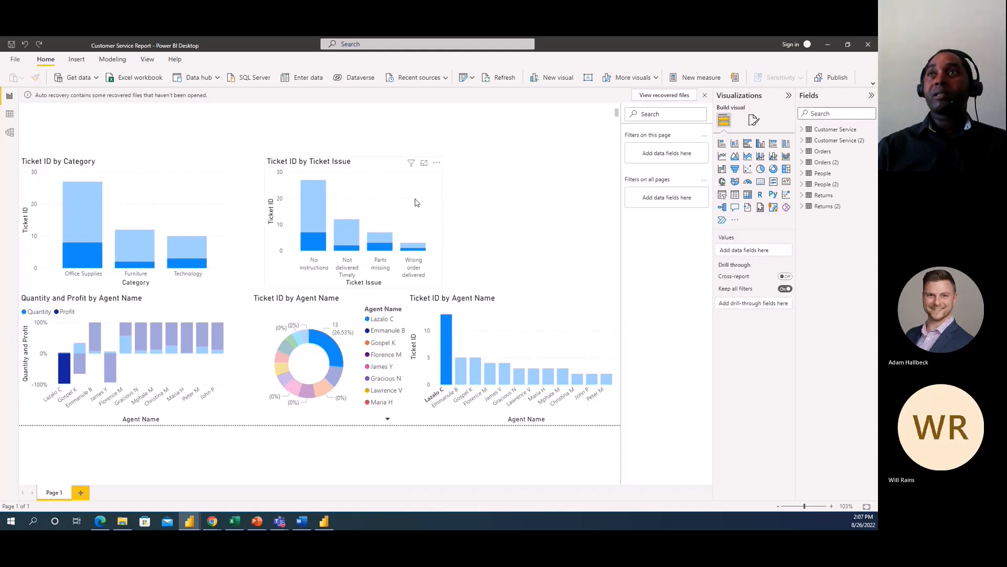
pyautogui.click(434, 194)
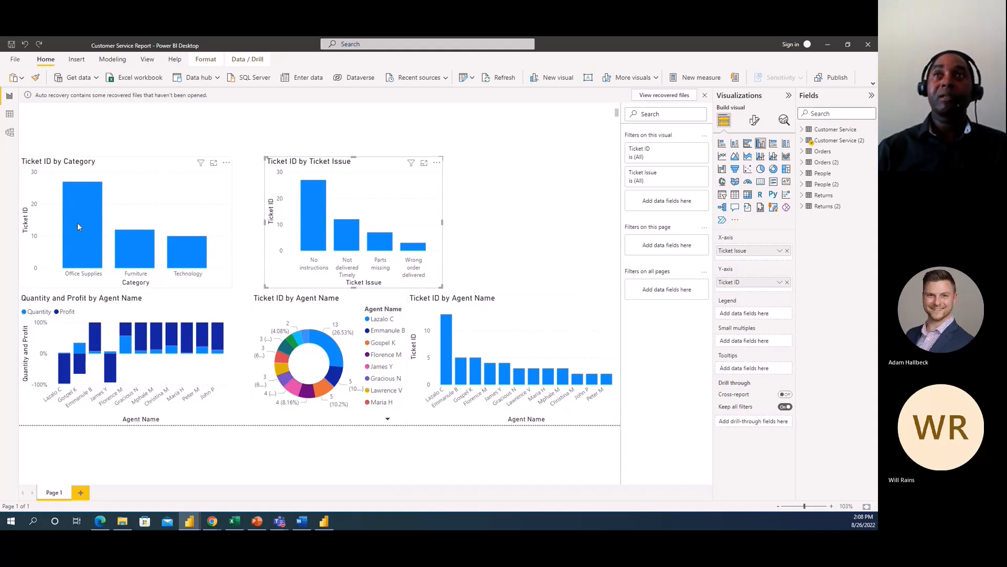
pyautogui.moveTo(77, 226)
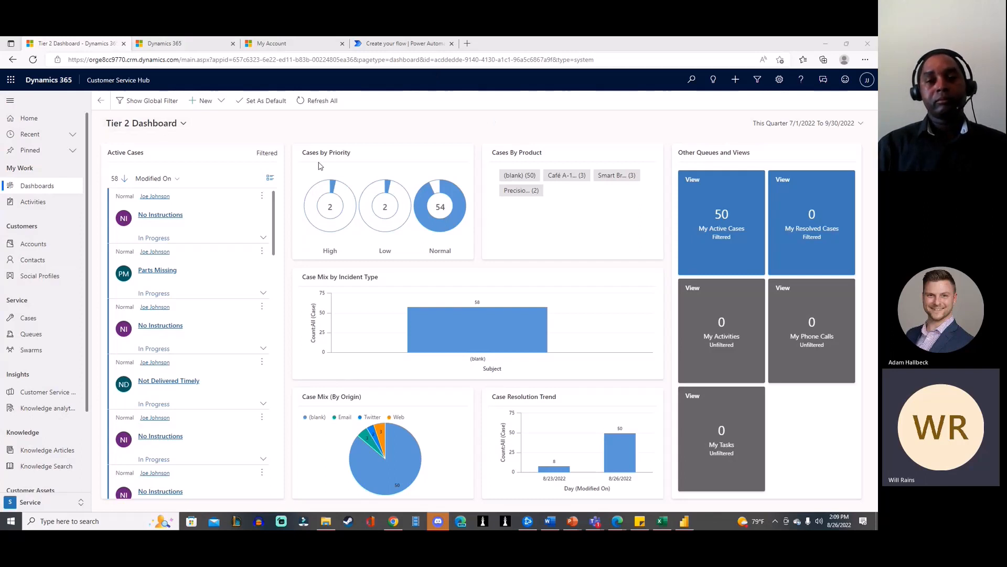
# - Look through the active accounts and active contacts lists in the Dynamics 365 Customer Service Hub
pyautogui.click(68, 244)
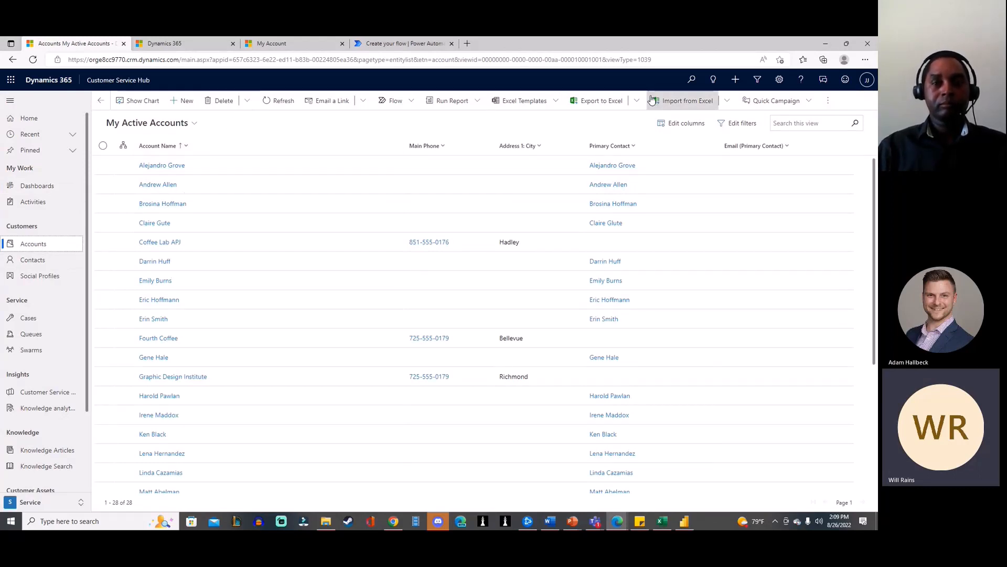
pyautogui.scroll(-3, 231, 210)
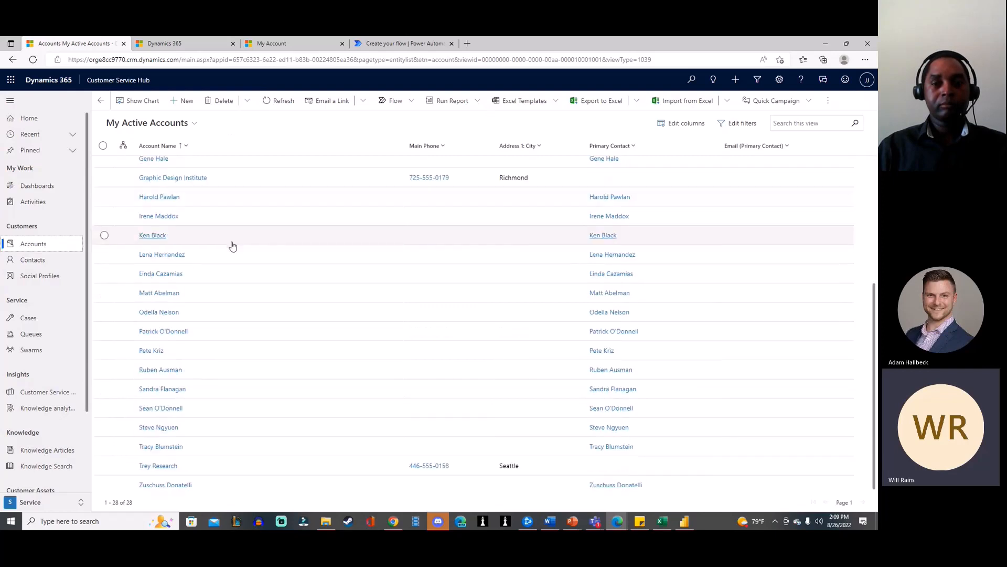
pyautogui.scroll(3, 232, 243)
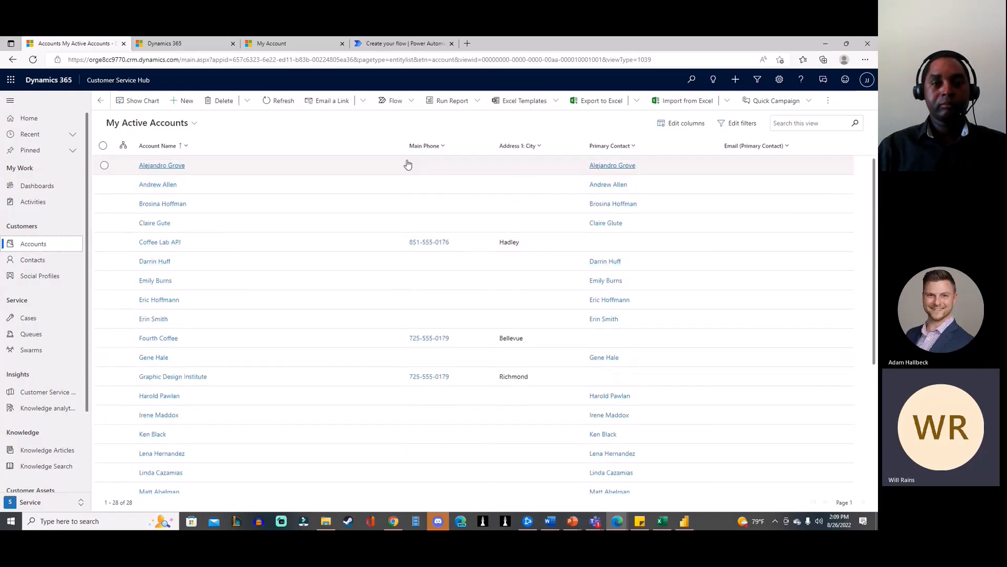
pyautogui.scroll(-5, 409, 257)
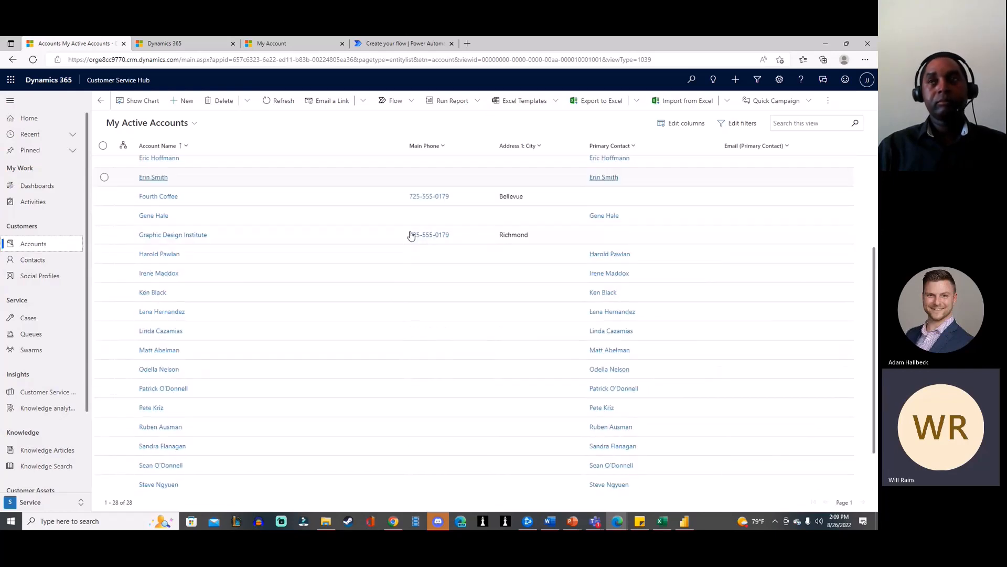
pyautogui.scroll(5, 388, 270)
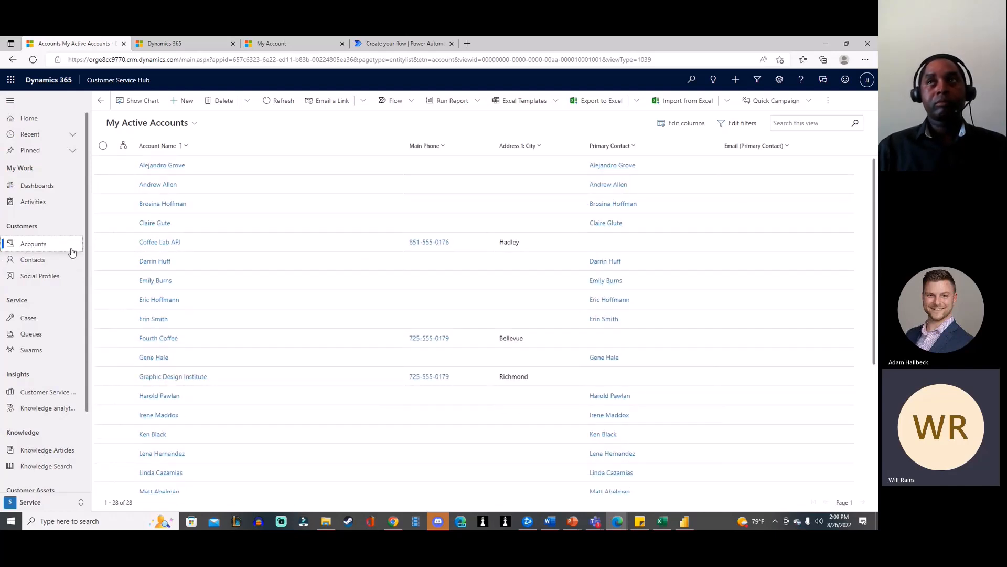
pyautogui.click(43, 265)
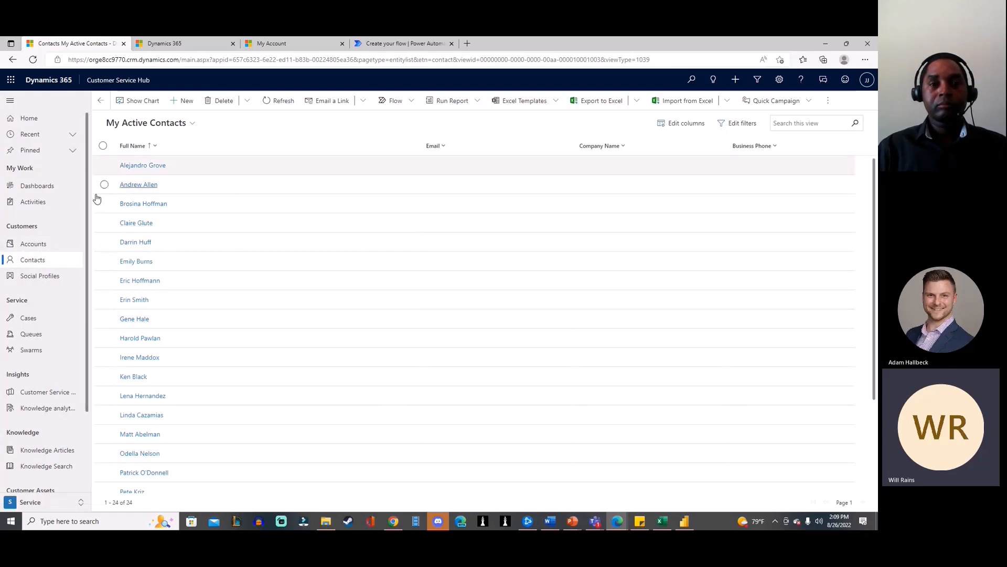
# - Open the first record in the active accounts list and view its summary and timeline
pyautogui.click(51, 248)
pyautogui.click(165, 165)
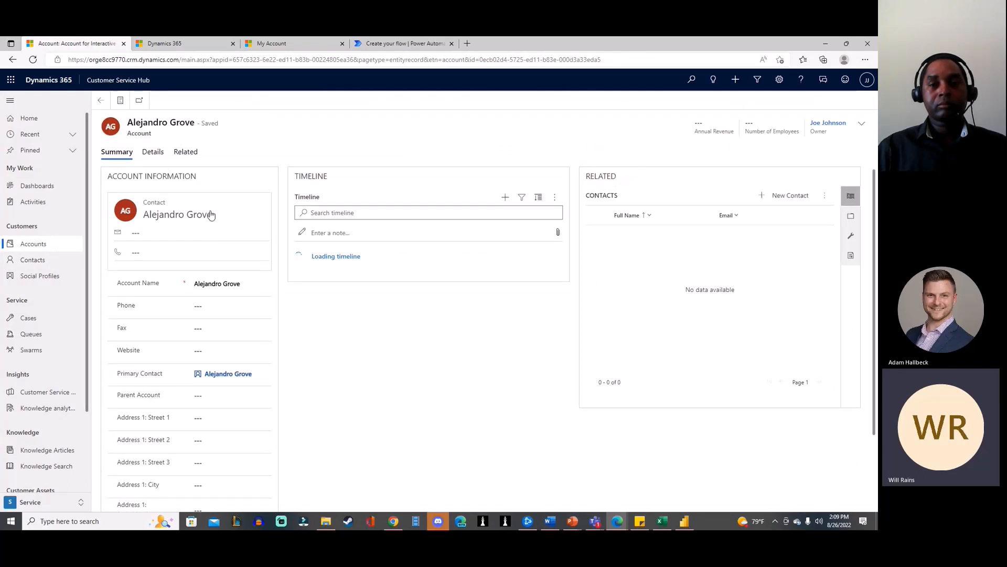
pyautogui.moveTo(241, 378)
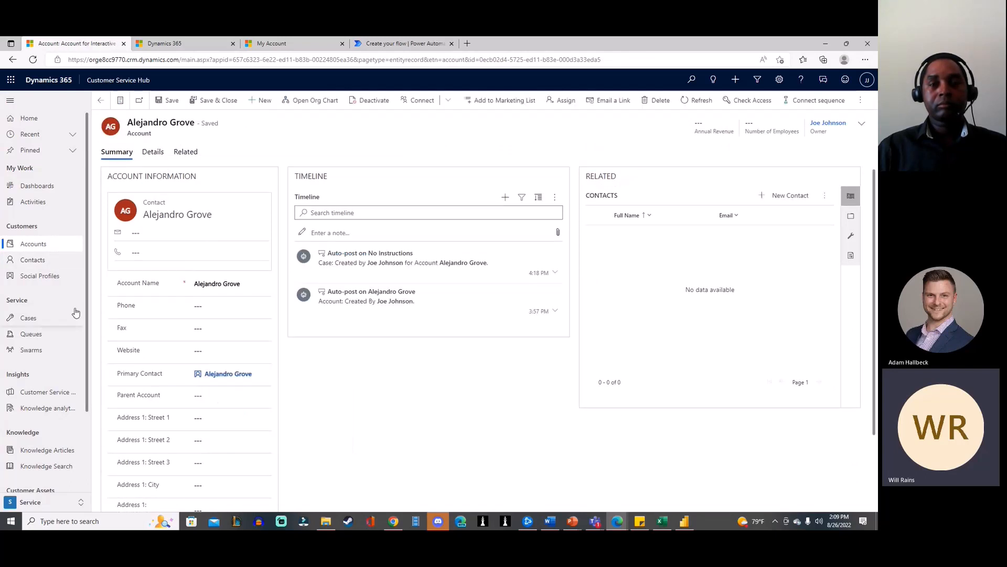
# - Review the active cases list and open the first No Instructions case
pyautogui.click(40, 319)
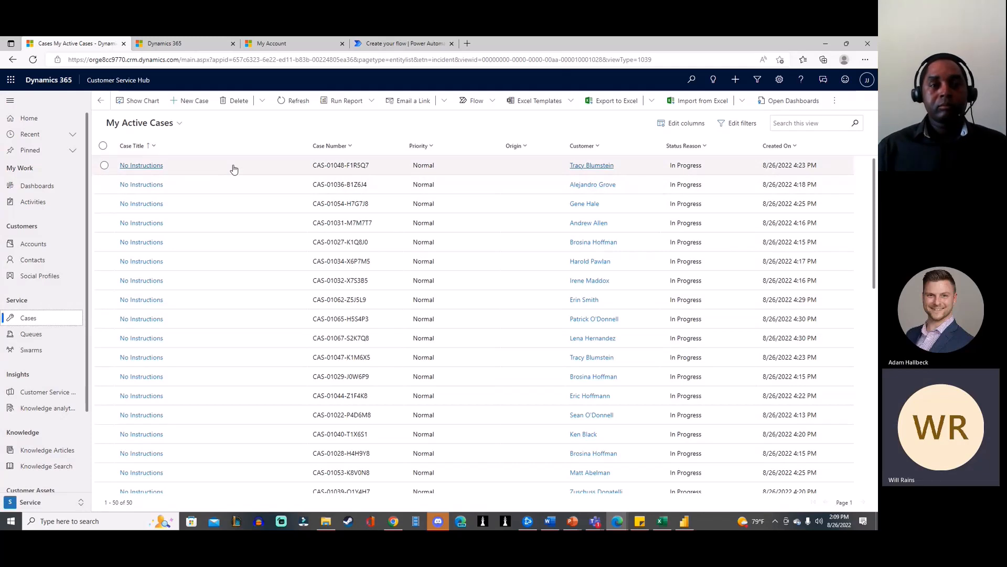
pyautogui.scroll(-10, 234, 169)
pyautogui.scroll(3, 232, 166)
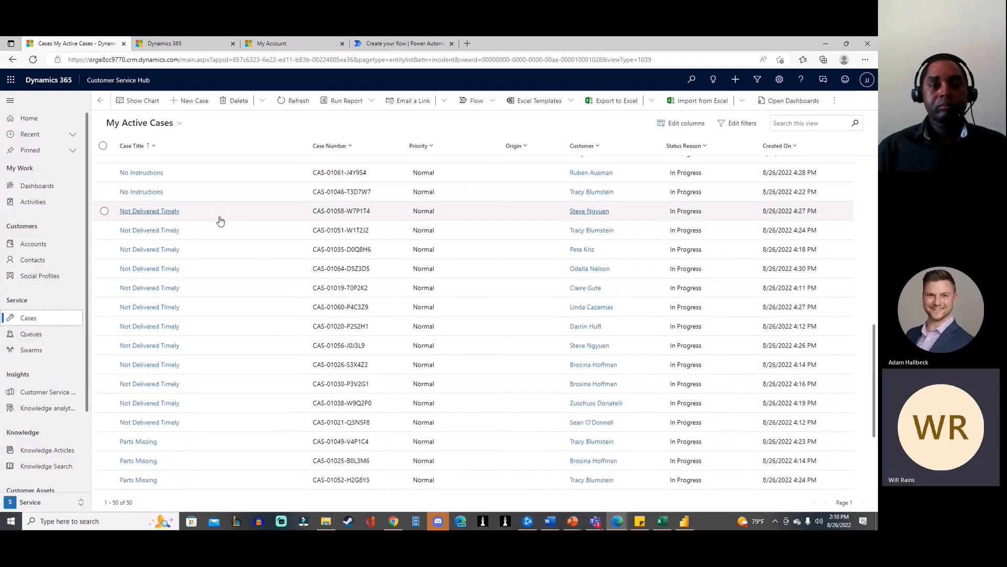
pyautogui.scroll(-2, 210, 246)
pyautogui.scroll(5, 210, 278)
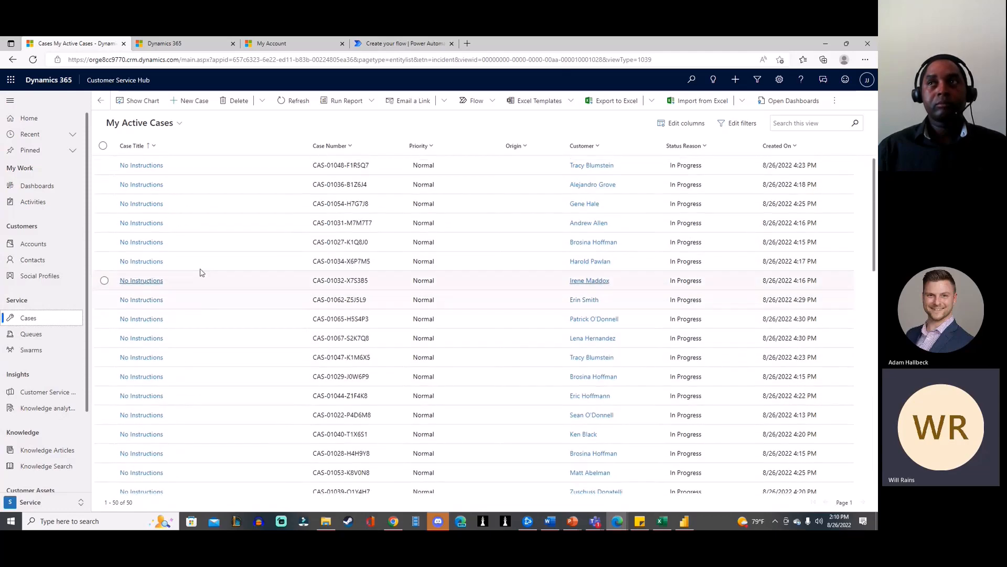
pyautogui.click(157, 166)
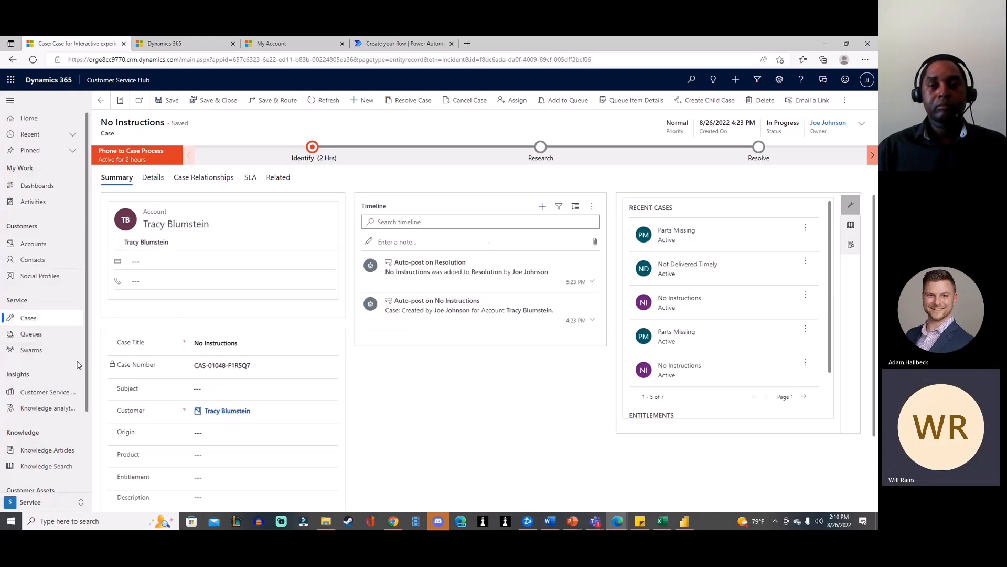
# - Switch to the Service Management area and open the list of customer service calendars
pyautogui.scroll(-3, 77, 365)
pyautogui.click(76, 504)
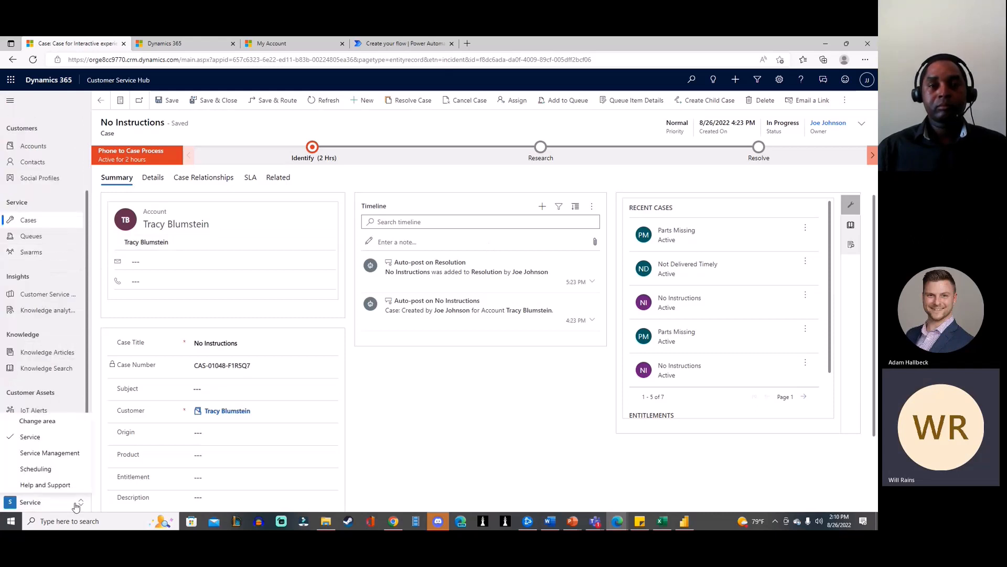
pyautogui.click(55, 460)
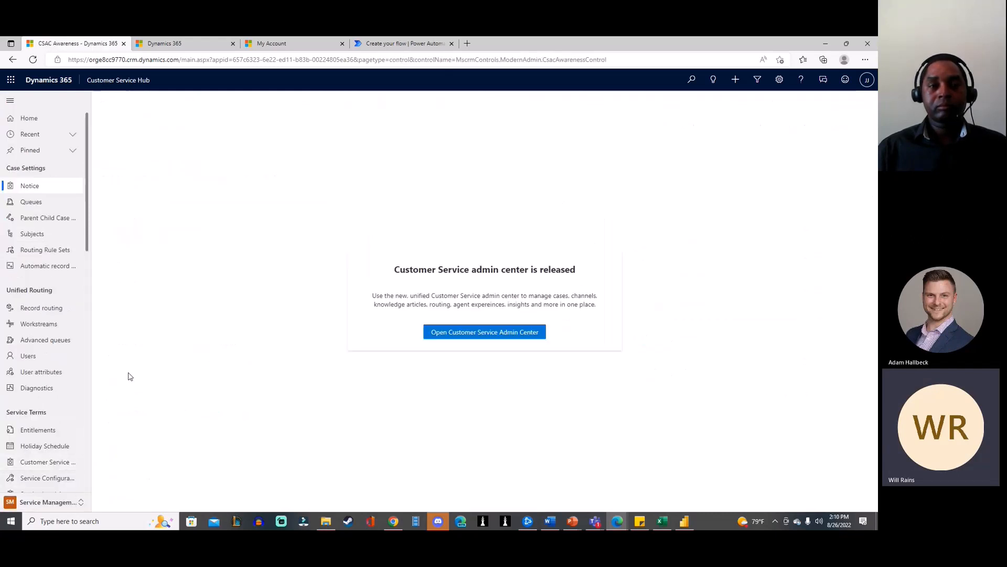
pyautogui.scroll(-3, 45, 283)
pyautogui.scroll(-2, 45, 294)
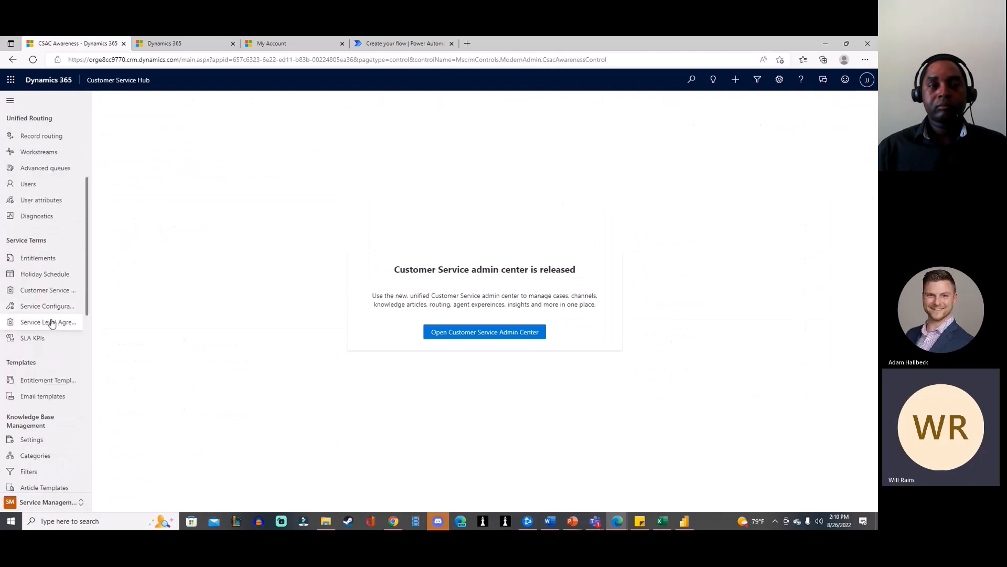
pyautogui.click(51, 290)
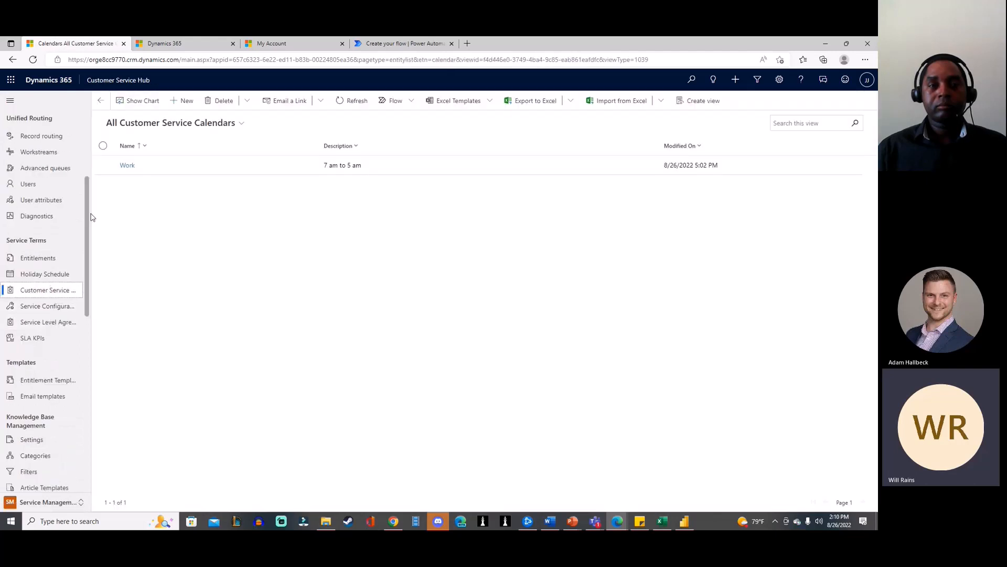
# - View the weekly schedule of the Work calendar and close it without changes
pyautogui.click(173, 174)
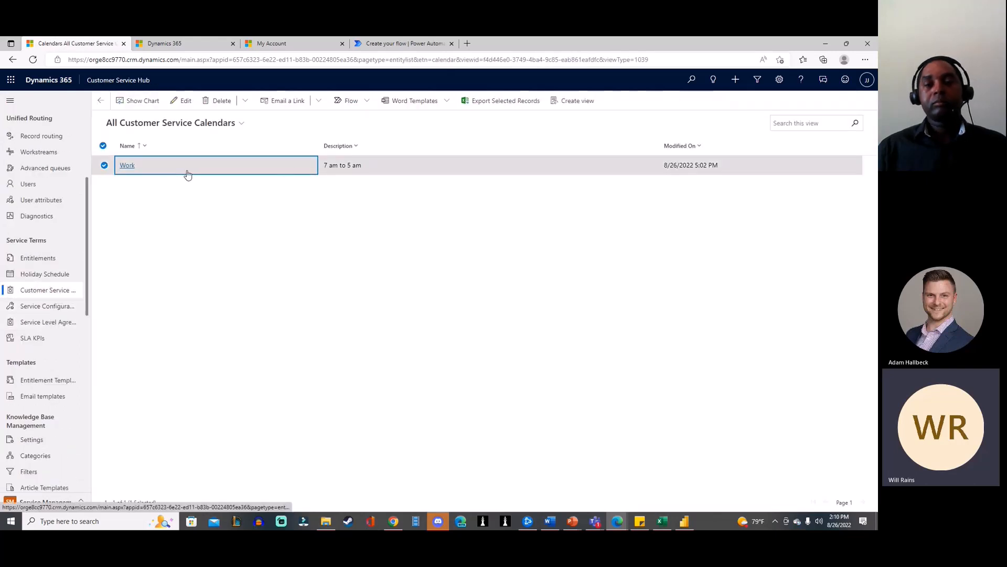
pyautogui.click(126, 166)
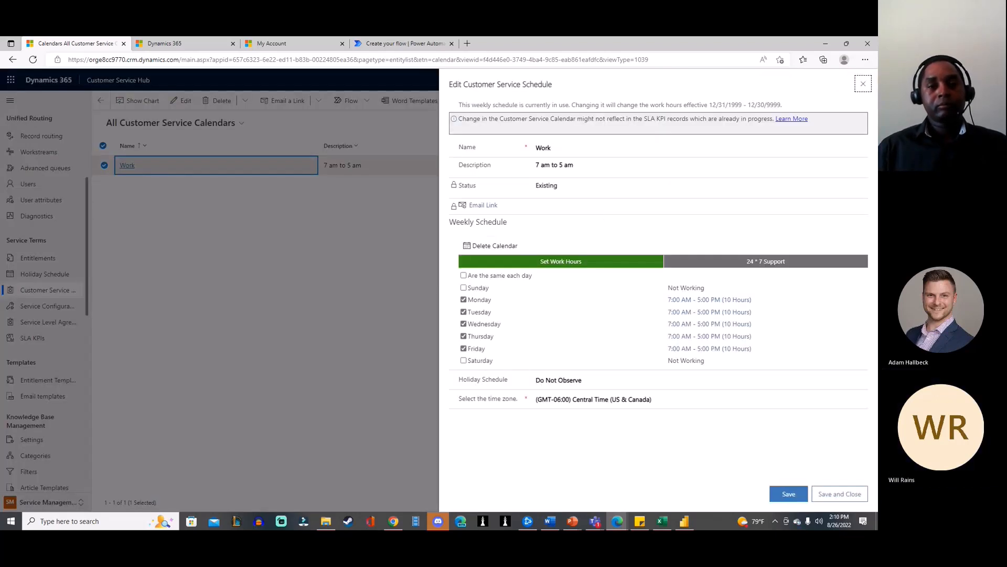
pyautogui.click(540, 151)
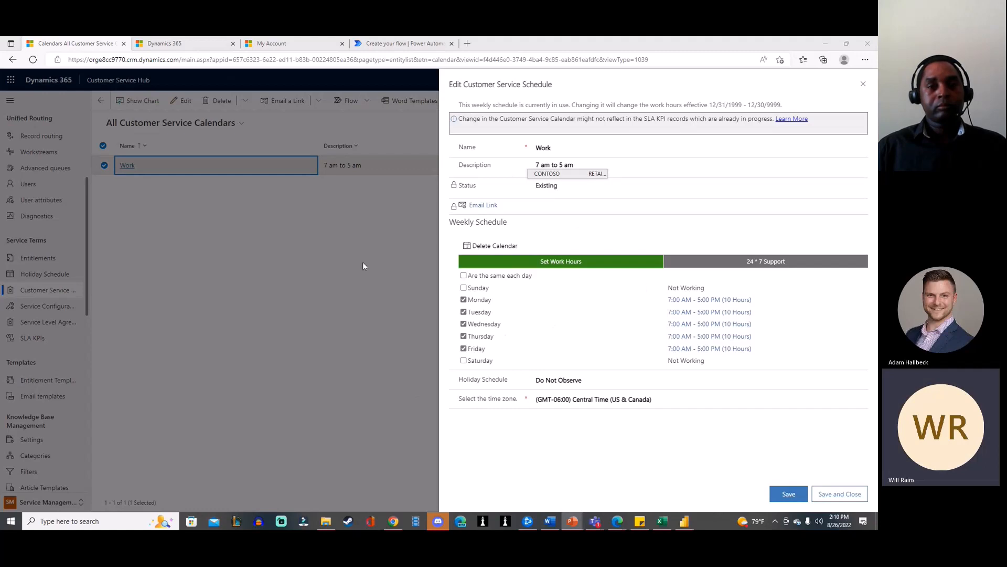
pyautogui.click(864, 85)
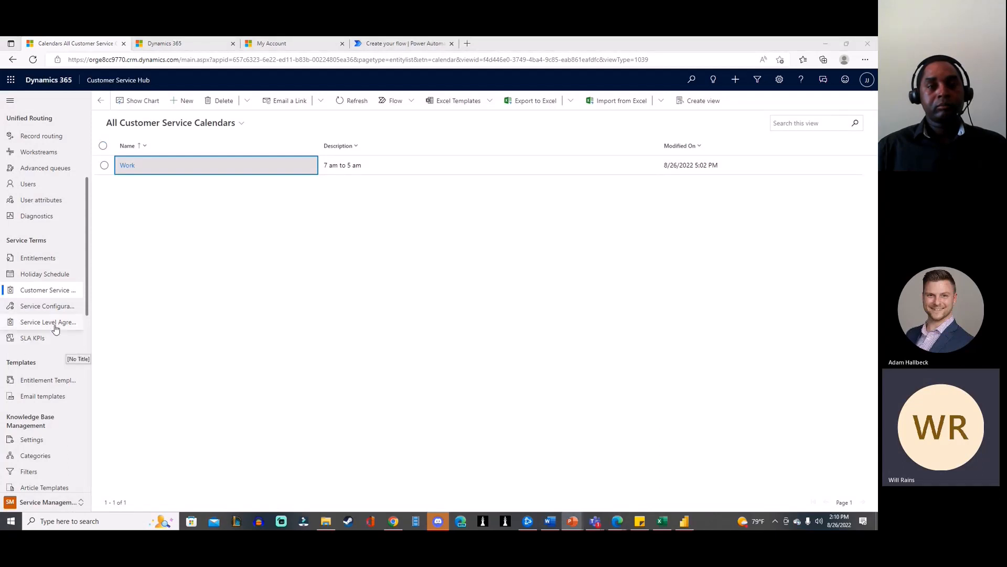
# - Start a new SLA KPI and set its entity name to Case
pyautogui.click(43, 343)
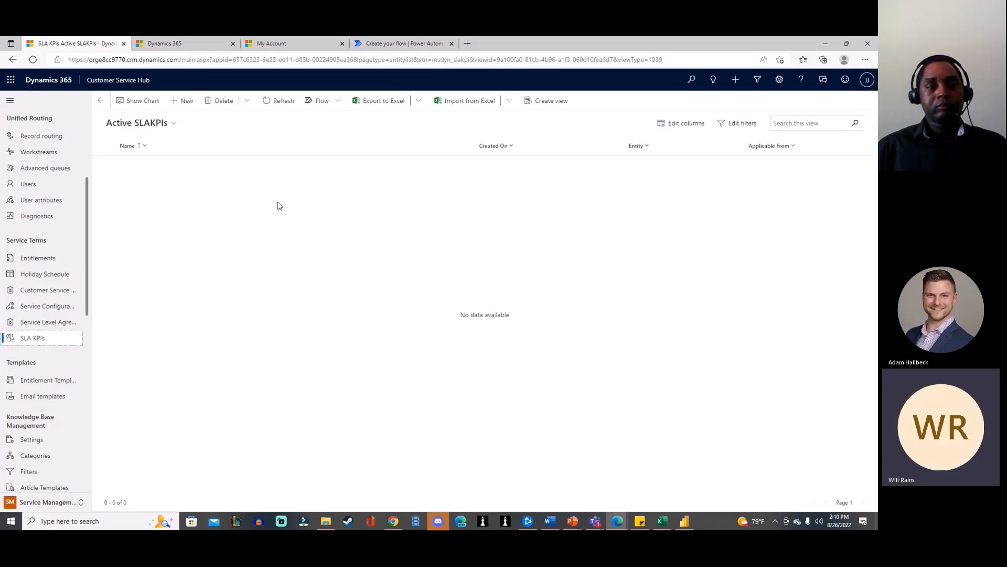
pyautogui.click(184, 101)
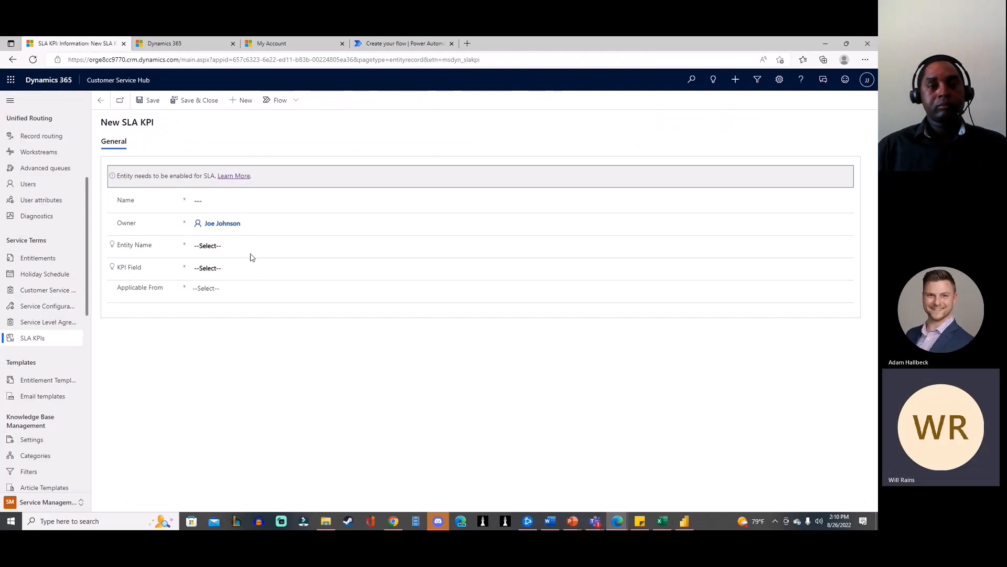
pyautogui.click(263, 246)
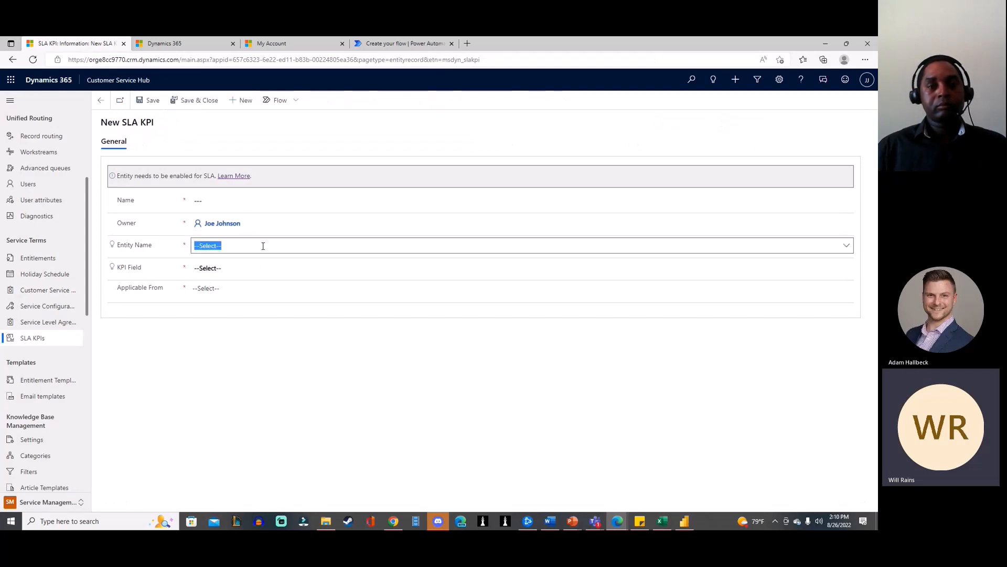
pyautogui.click(847, 246)
pyautogui.click(362, 275)
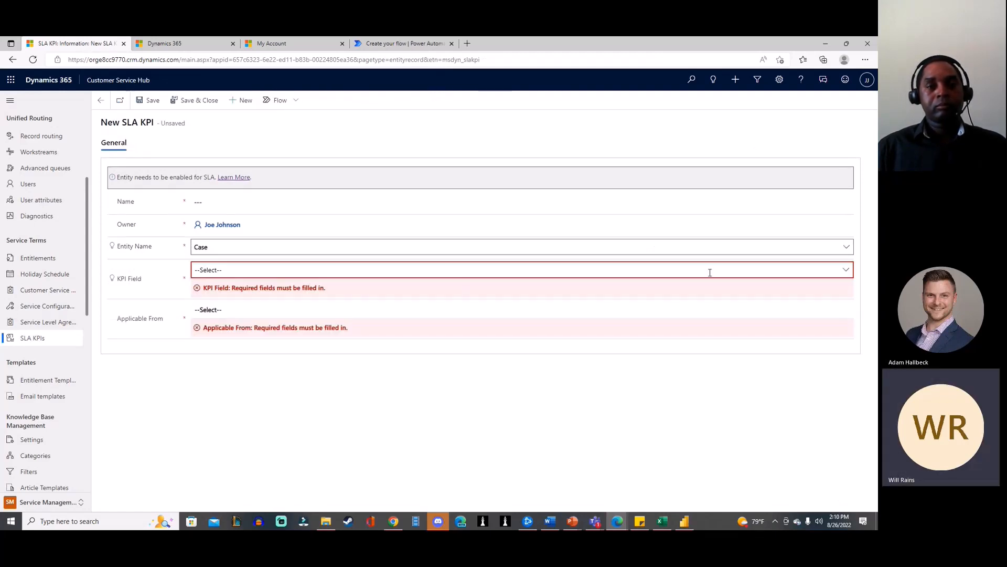
# - Set the new SLA KPI's KPI field to First Response By KPI and its Applicable From field to Created On
pyautogui.click(847, 270)
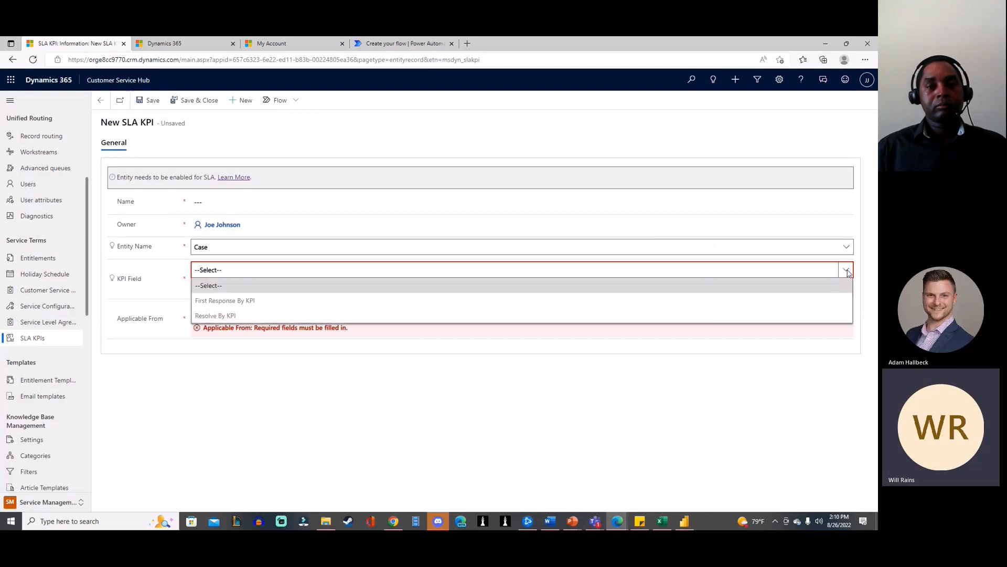
pyautogui.click(341, 300)
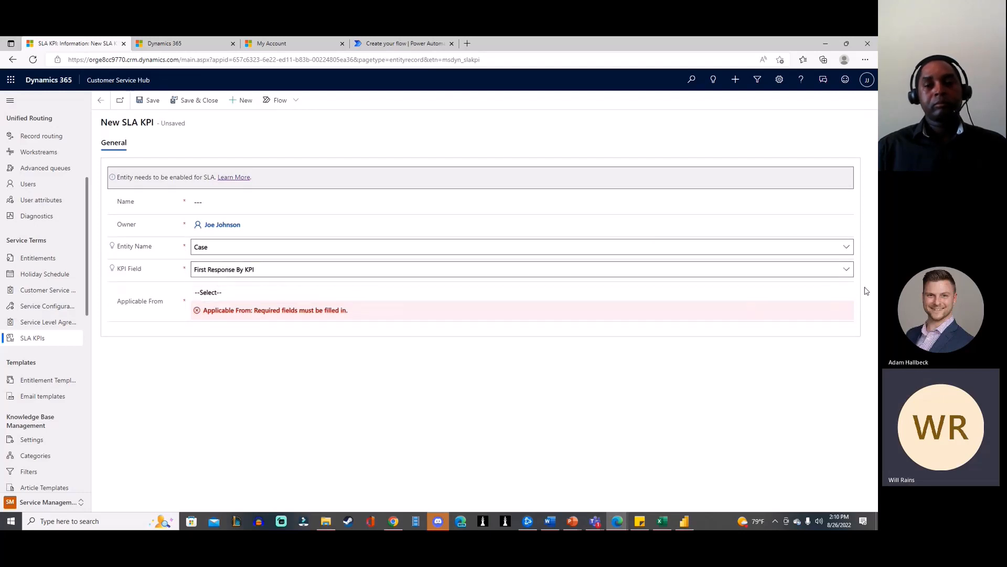
pyautogui.click(846, 292)
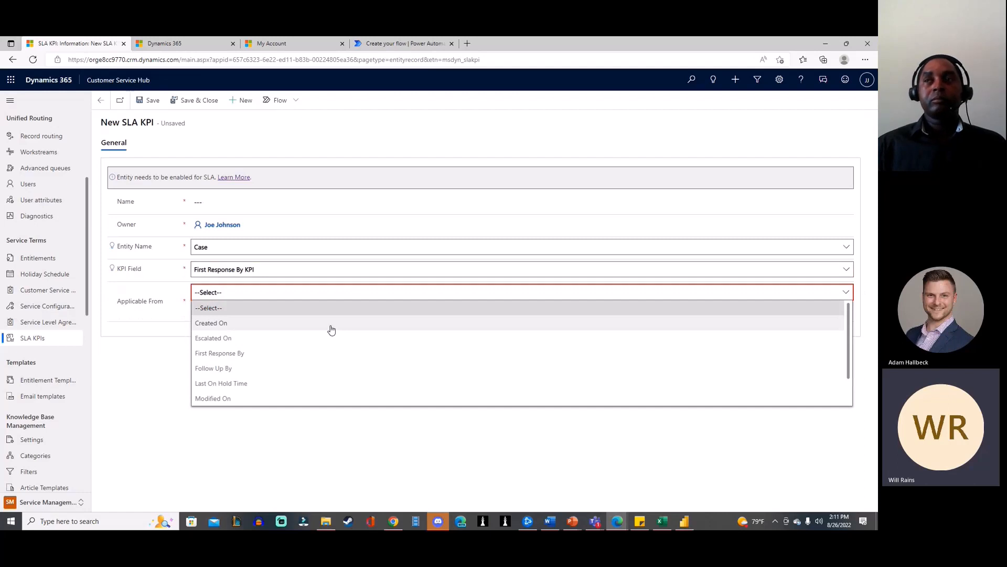
pyautogui.click(332, 324)
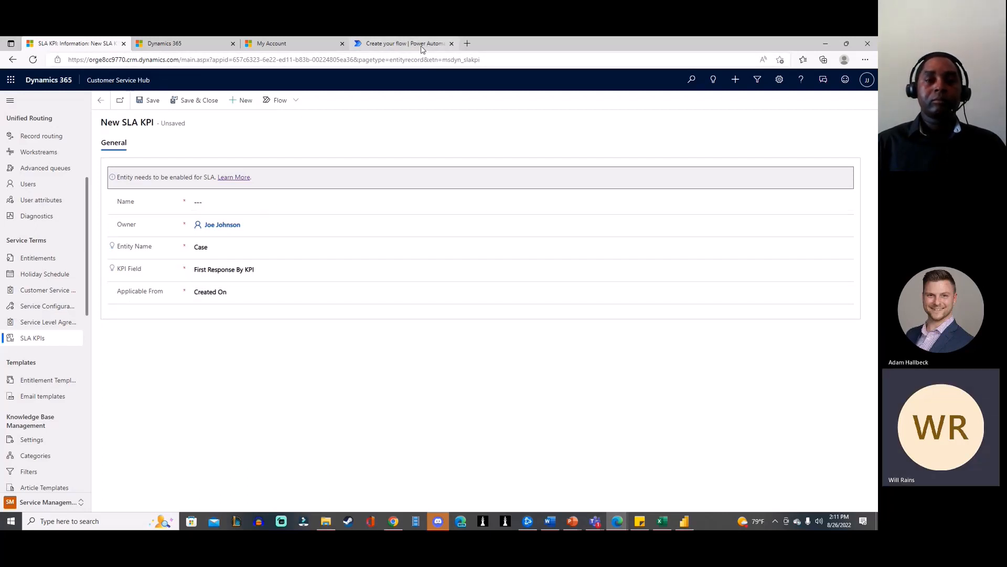
# - Leave the new SLA KPI without saving it and open the list of service level agreements
pyautogui.click(39, 322)
pyautogui.click(491, 338)
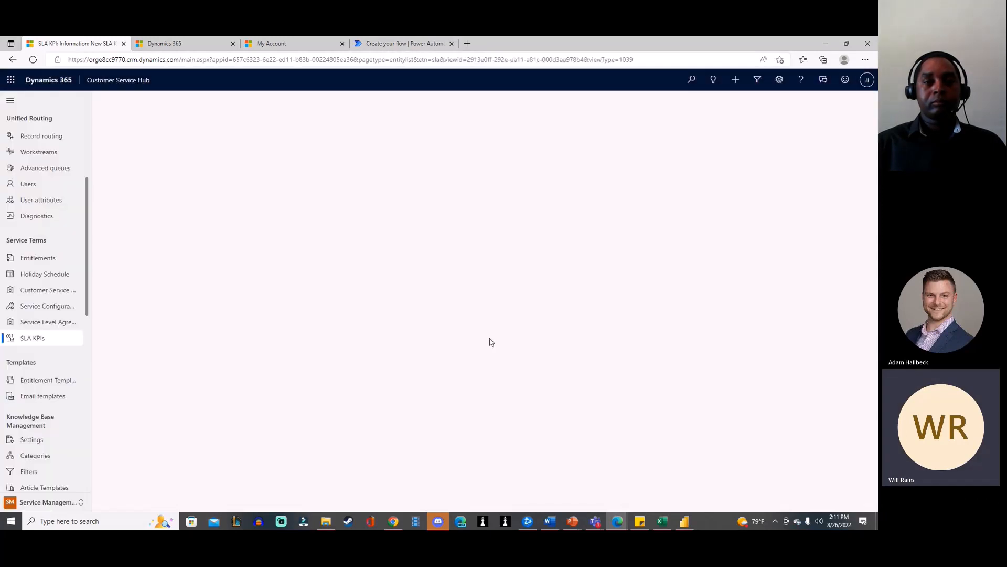
pyautogui.click(54, 328)
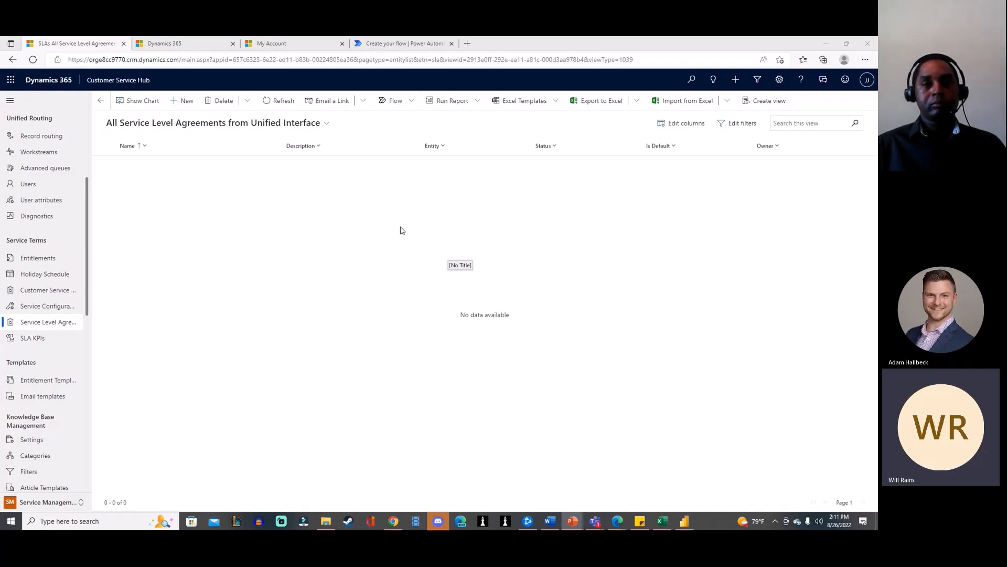
# - Switch to the Power Automate flow and review its record-selected trigger, including the environment choices, without changing them
pyautogui.click(407, 45)
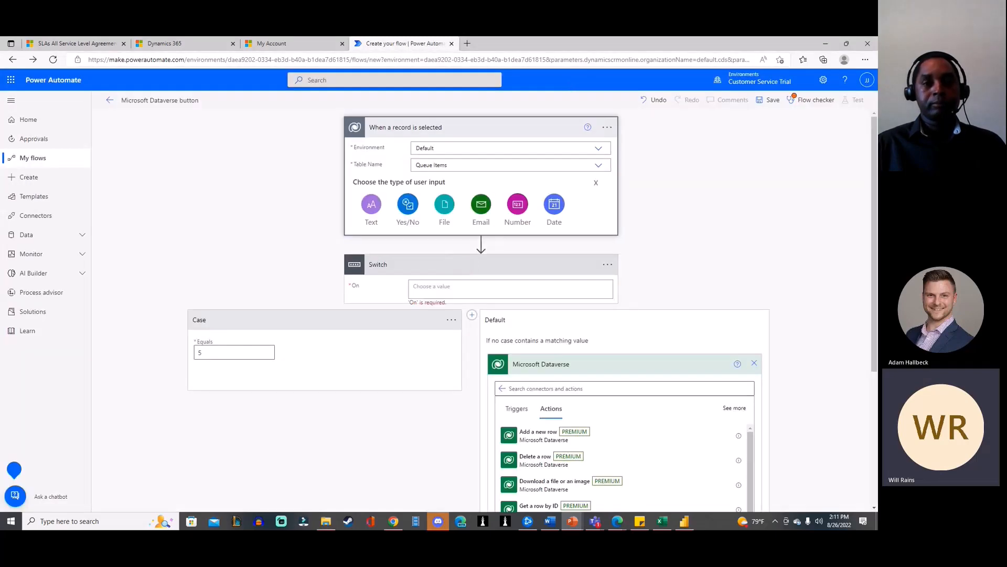
pyautogui.scroll(-2, 518, 294)
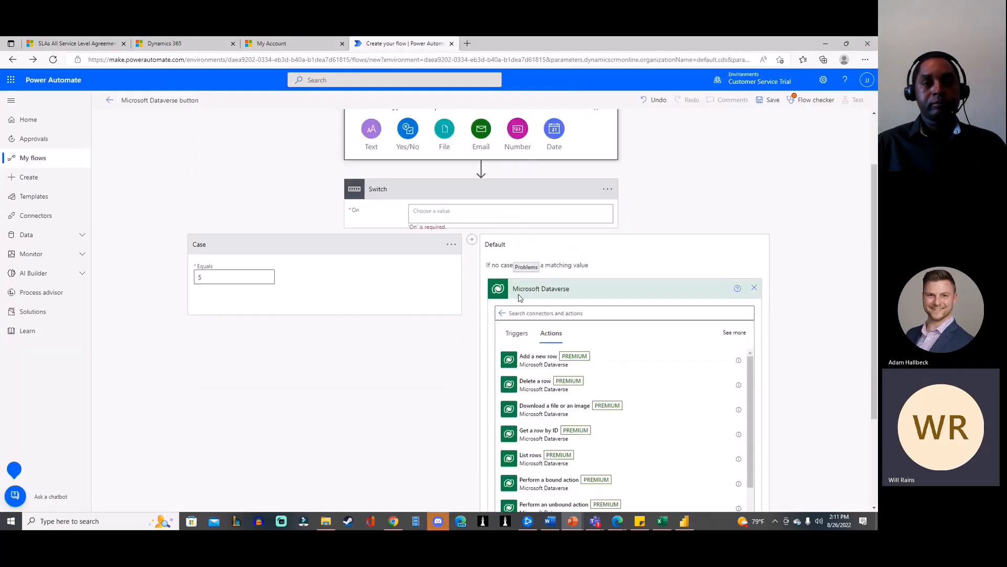
pyautogui.scroll(2, 519, 295)
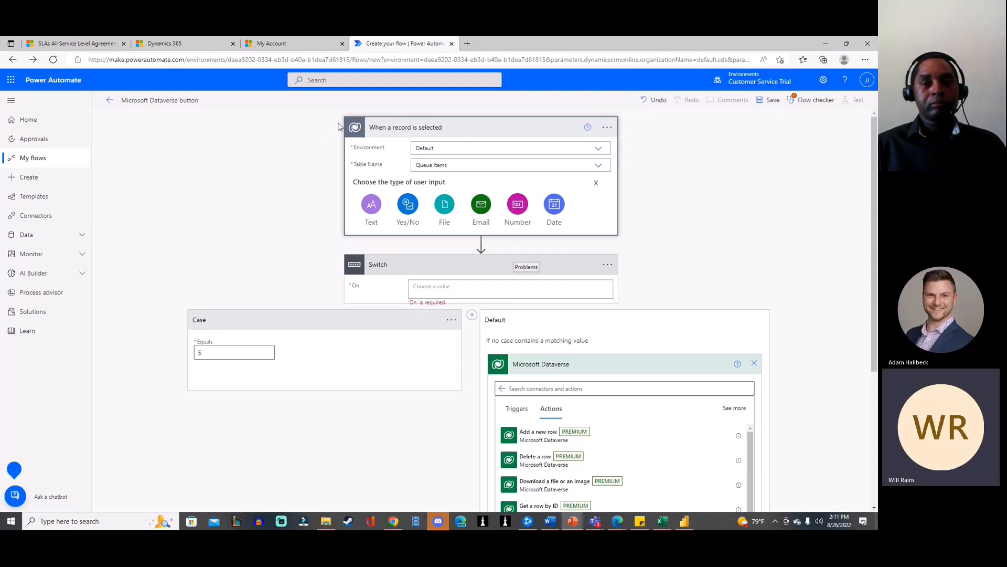
pyautogui.click(553, 149)
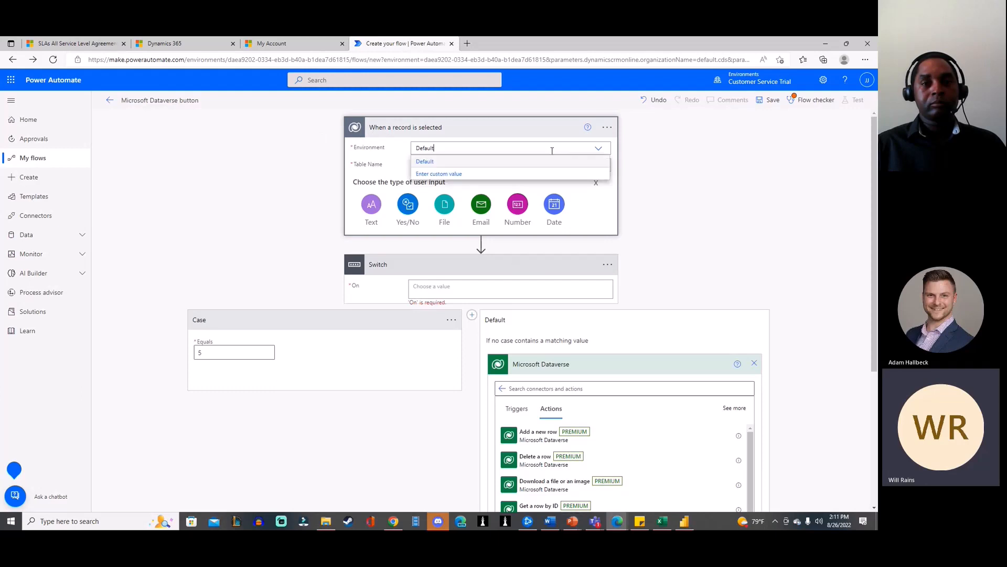
pyautogui.click(638, 181)
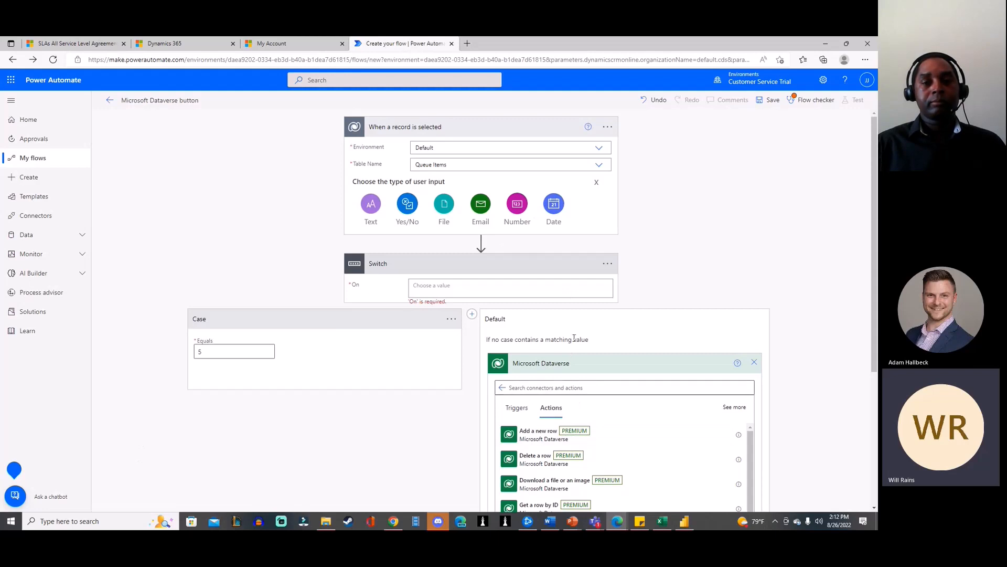
# - Examine the flow's Switch, its Case and Default branches, and the Microsoft Dataverse actions offered in the Default branch
pyautogui.scroll(-4, 651, 403)
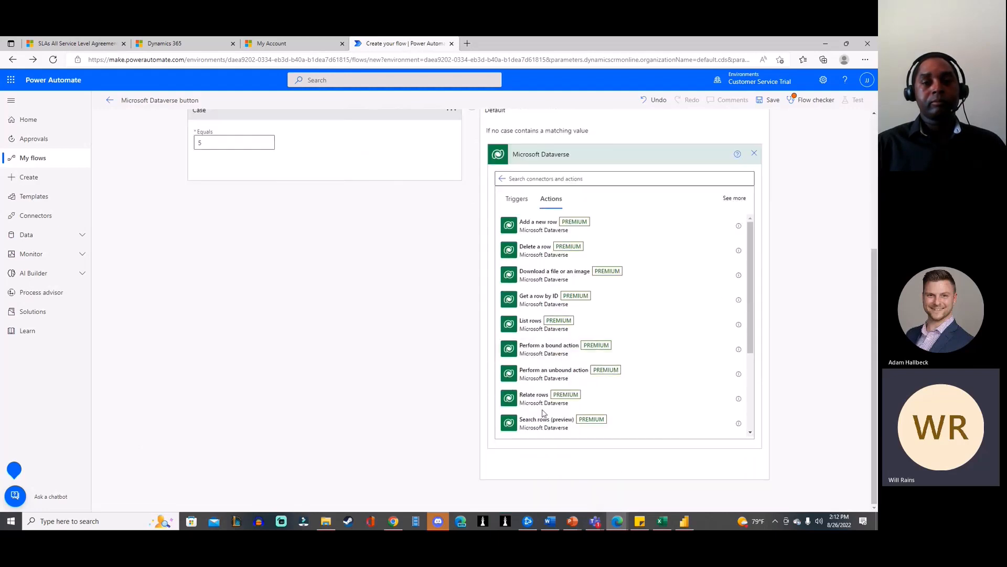
pyautogui.scroll(3, 557, 477)
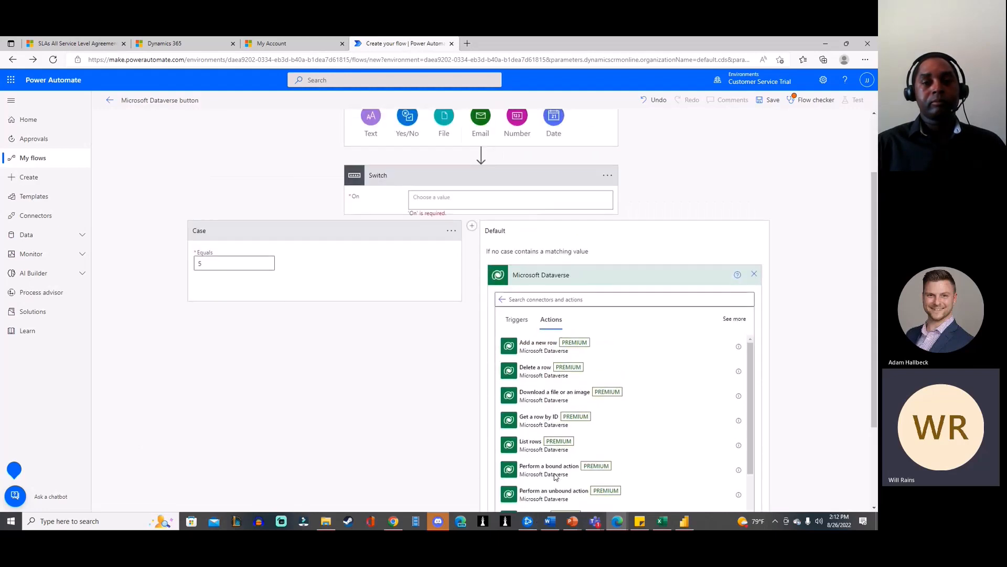
pyautogui.scroll(-3, 556, 476)
pyautogui.scroll(-3, 495, 411)
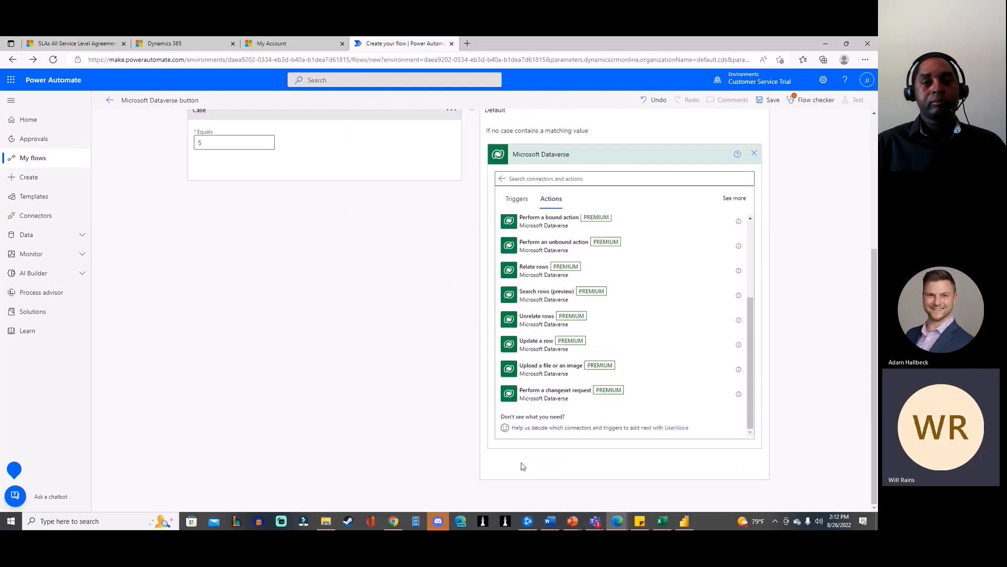
pyautogui.scroll(3, 468, 435)
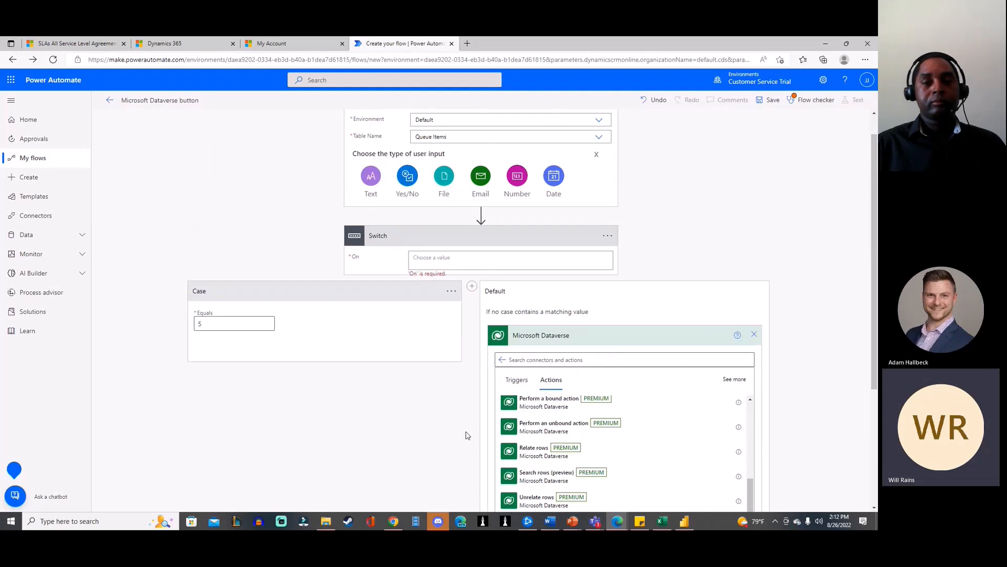
pyautogui.scroll(-3, 404, 422)
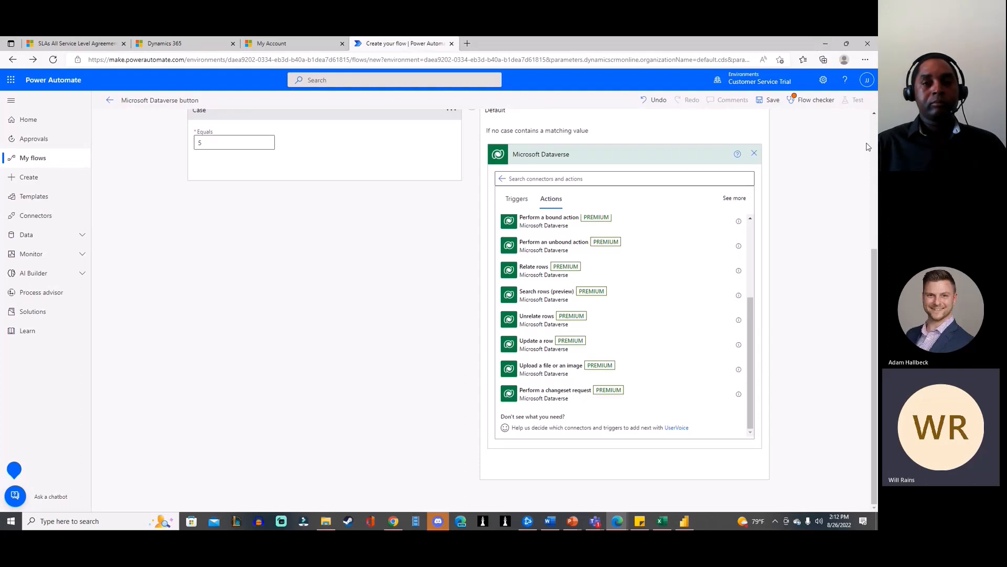
# - Switch to the PowerPoint group presentation and show the Summary slide
pyautogui.click(828, 44)
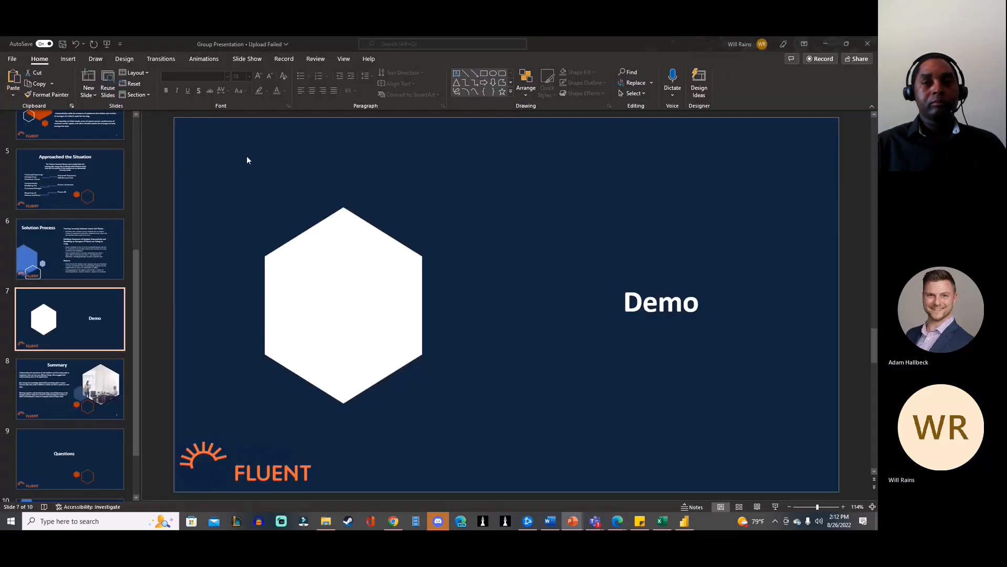
pyautogui.click(70, 371)
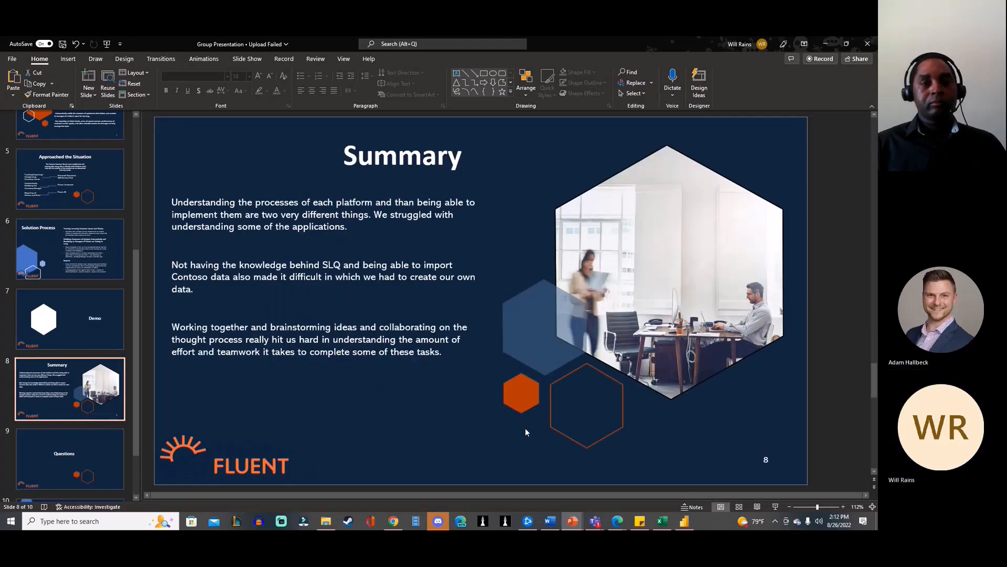